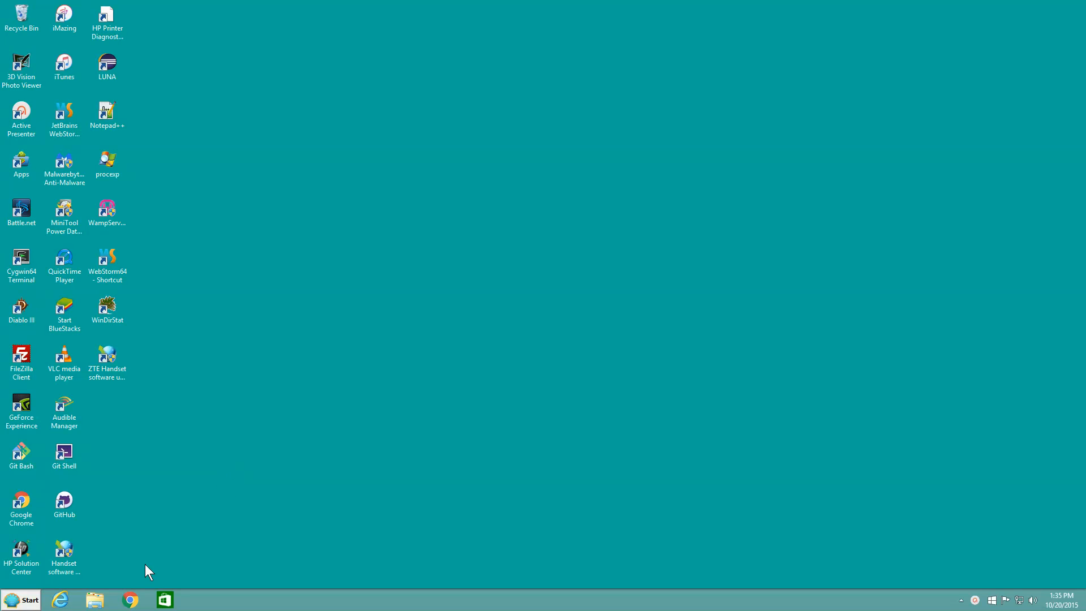
Open Chrome, go to the downloads page of dexvis.com, and download Dex 0.8.0.2.
click(131, 595)
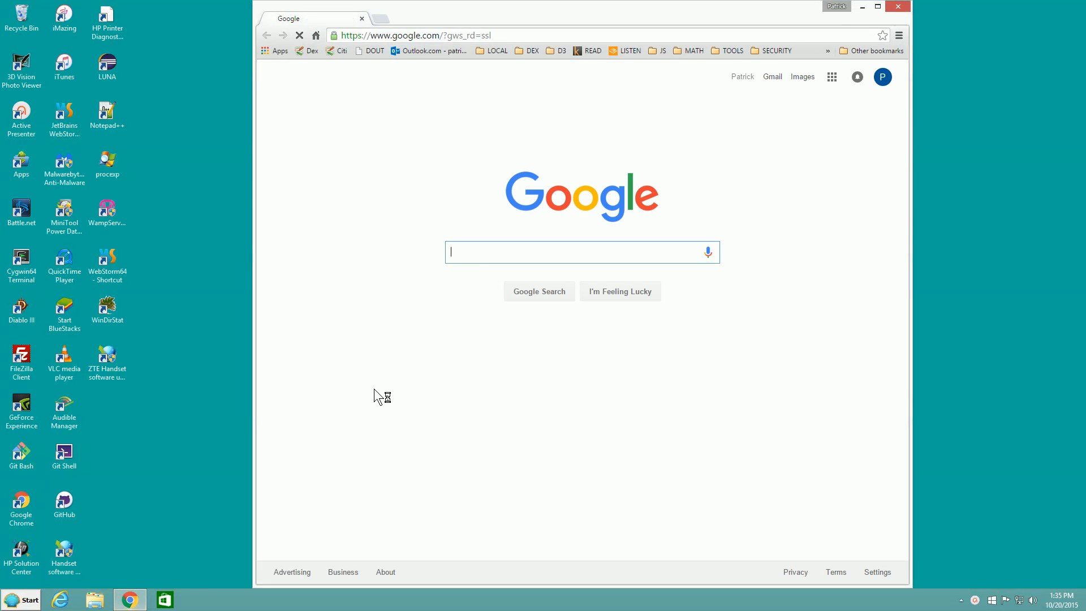
click(567, 35)
text(dexvis.com)
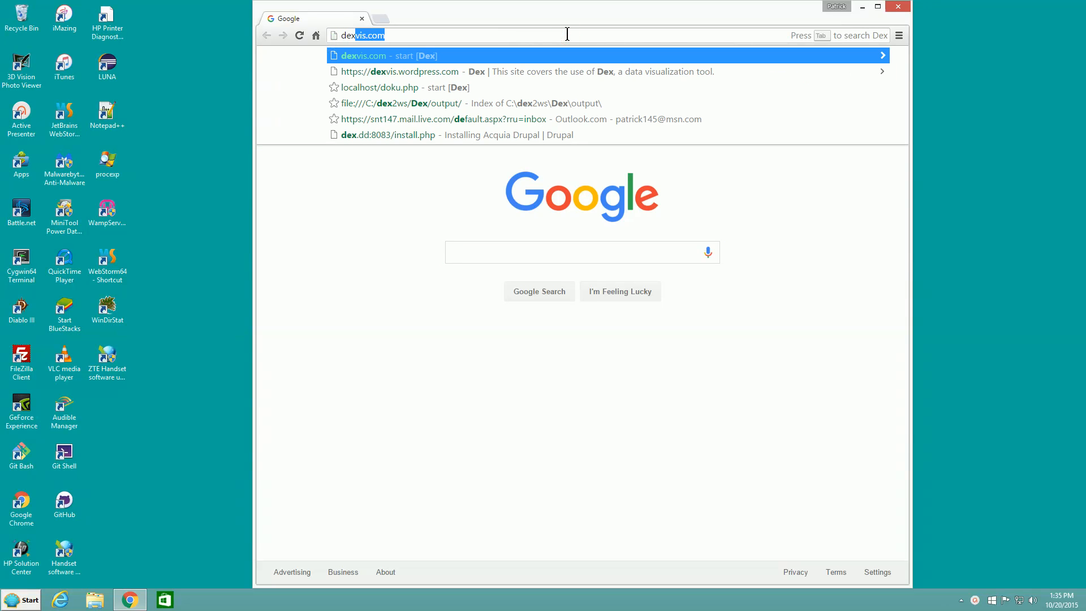
key(Return)
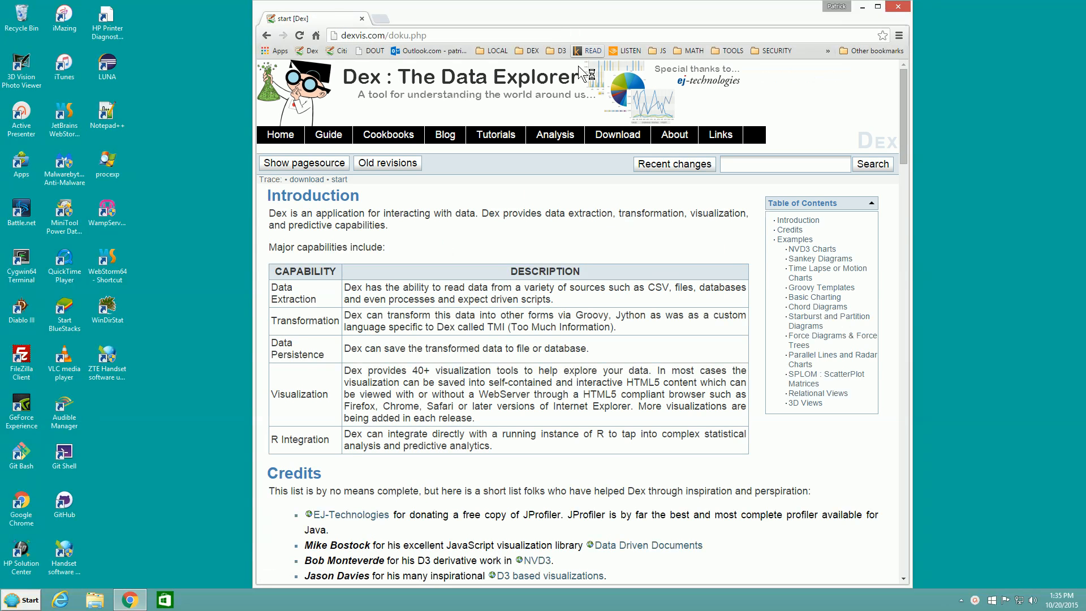
click(611, 138)
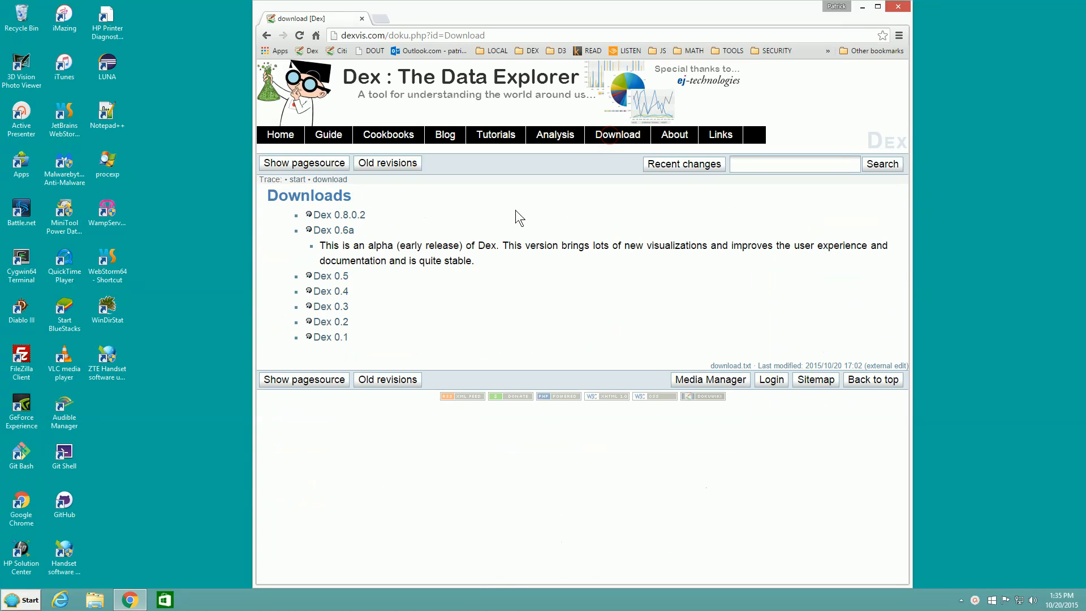
click(352, 215)
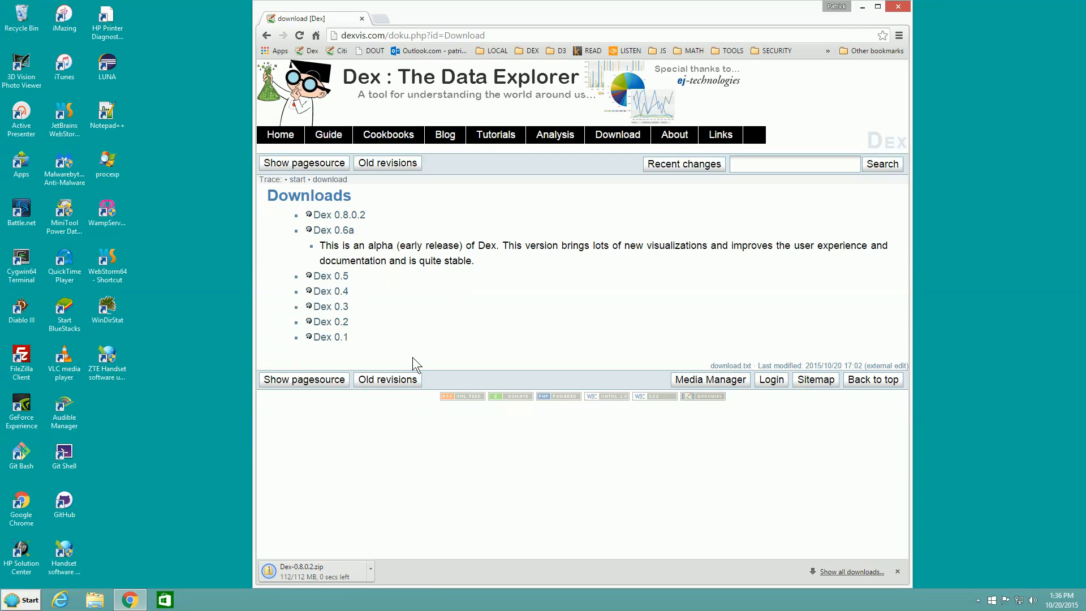
Open the downloaded Dex-0.8.0.2.zip and extract all its files to C:\dexinstall.
click(320, 566)
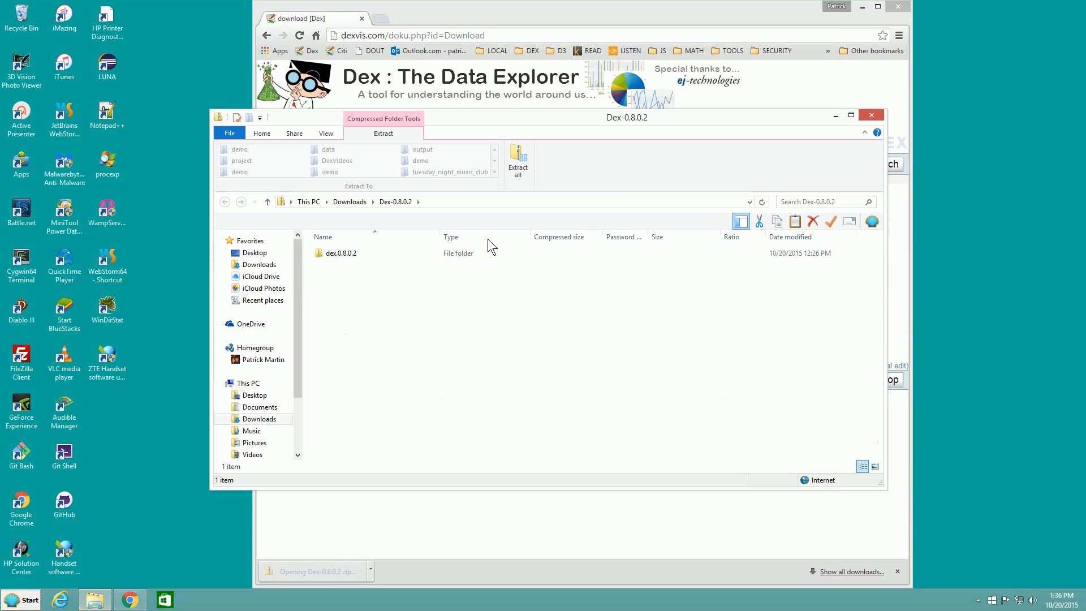
click(518, 159)
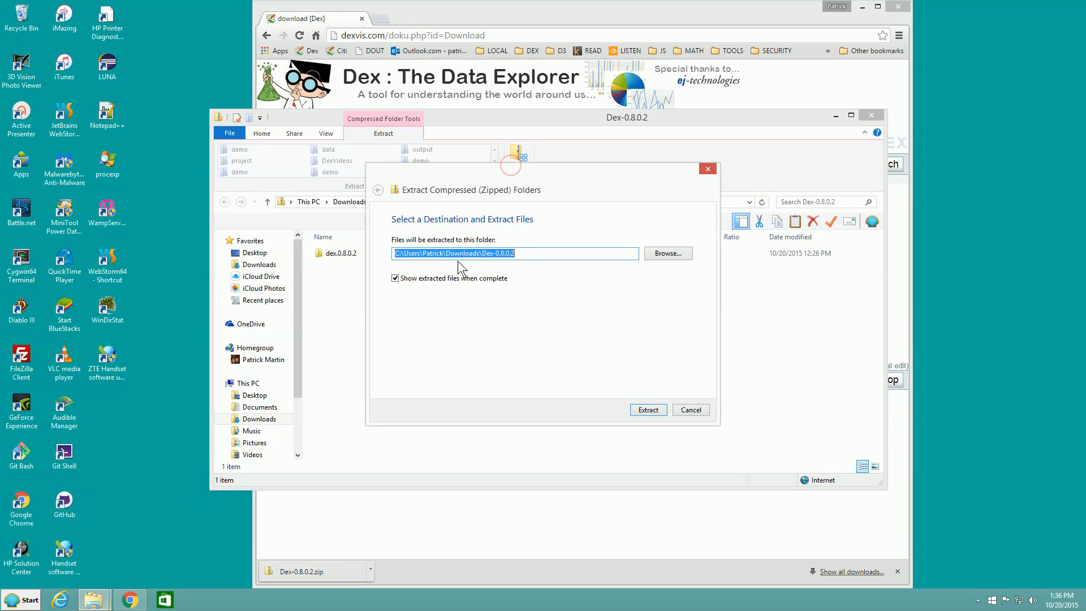
click(431, 254)
drag(396, 253, 568, 247)
text(C:\U)
key(BackSpace)
text(dexinstall)
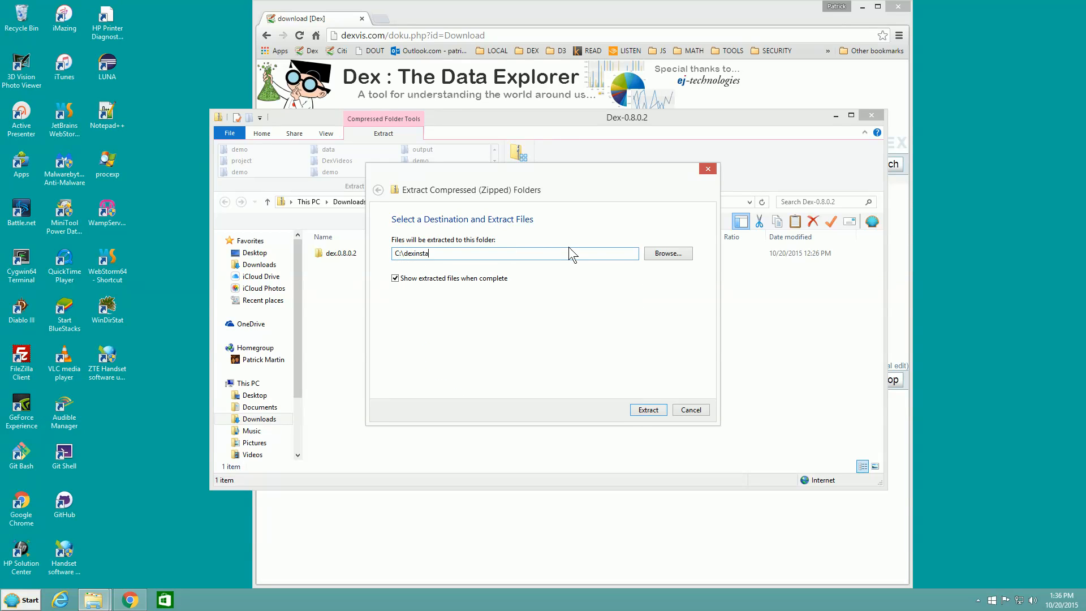
key(Return)
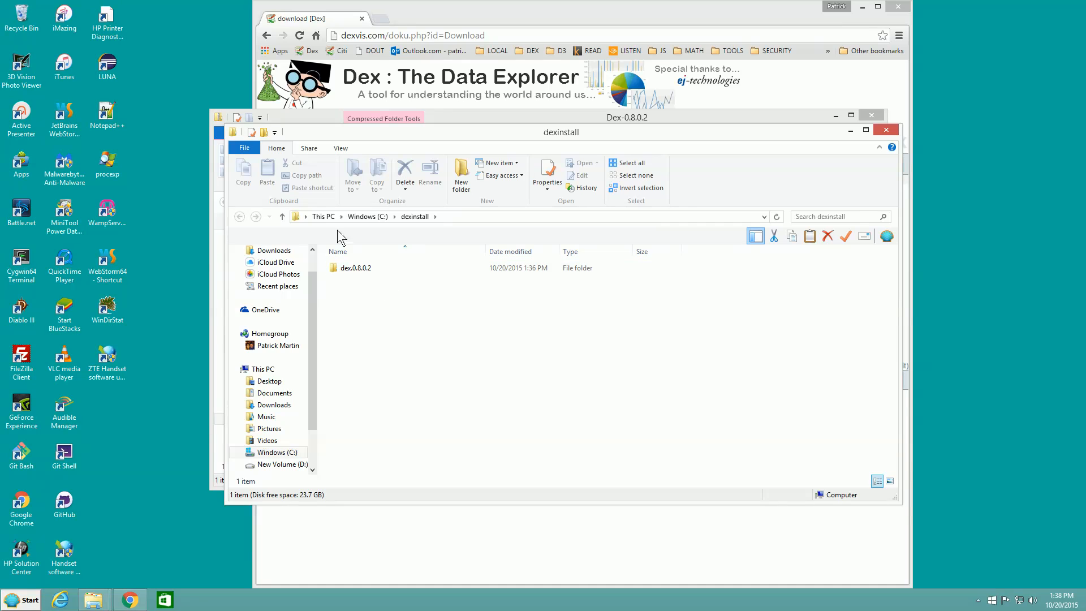
Launch the Dex application from the extracted dex.0.8.0.2 folder, allowing it to run despite the SmartScreen warning.
click(369, 266)
double_click(368, 267)
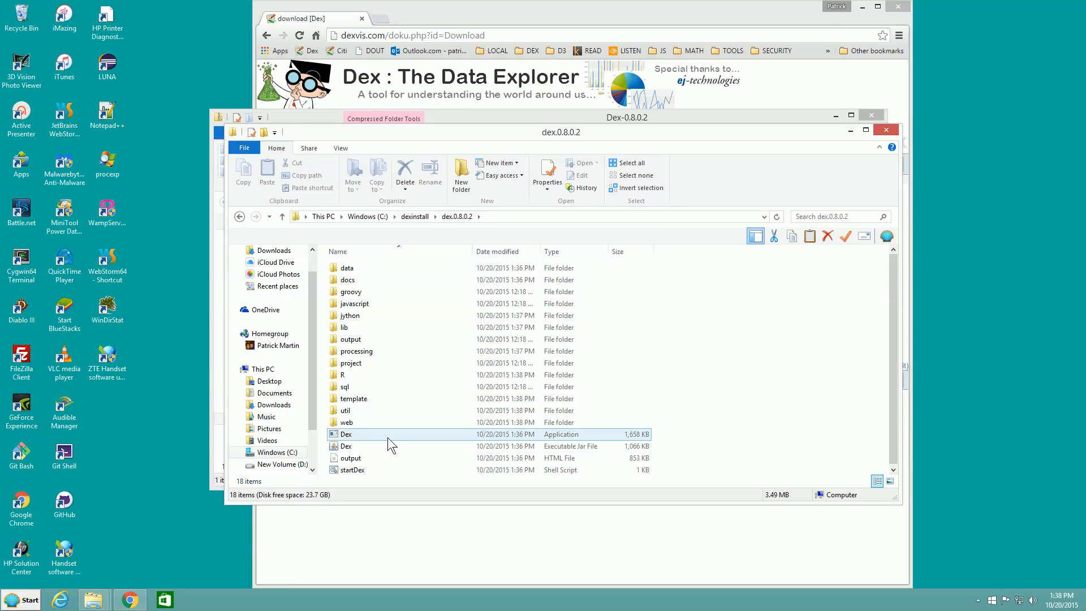
double_click(349, 435)
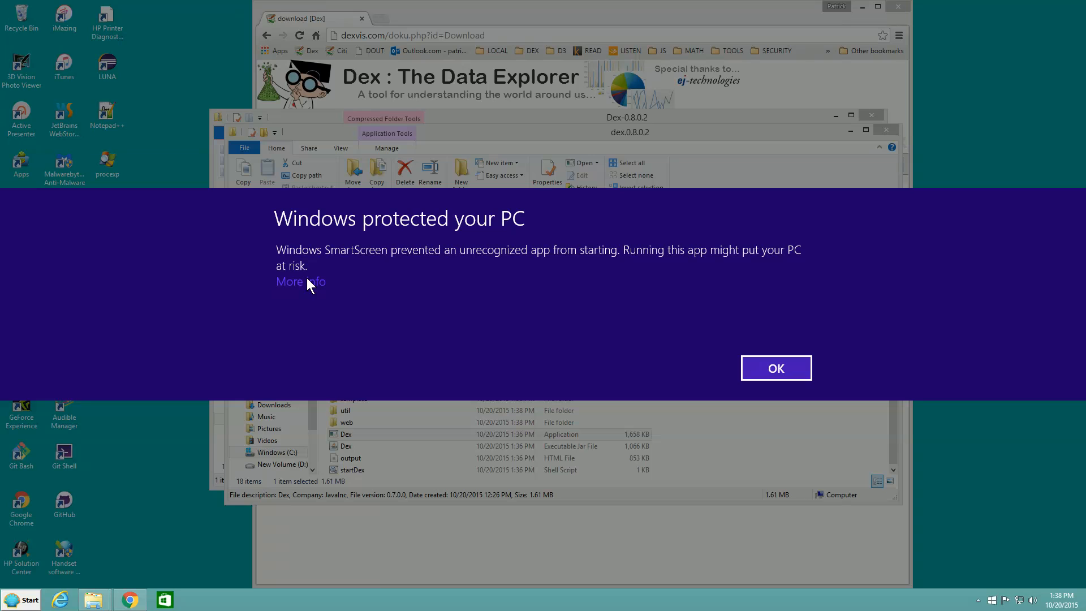
click(313, 290)
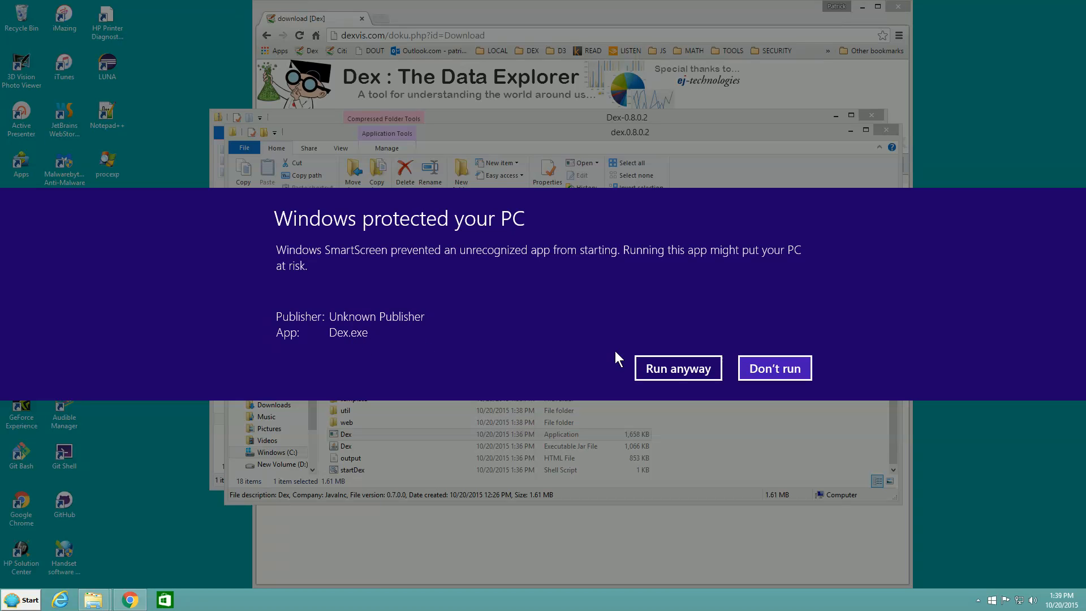
click(673, 368)
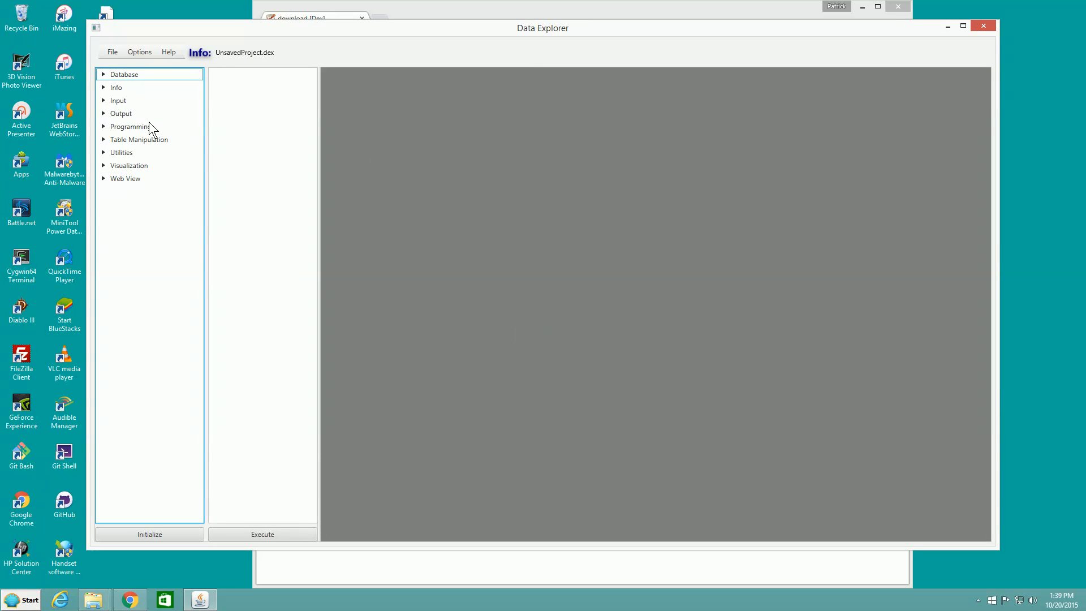
Reposition the Data Explorer window slightly and exit the application.
drag(249, 27, 239, 28)
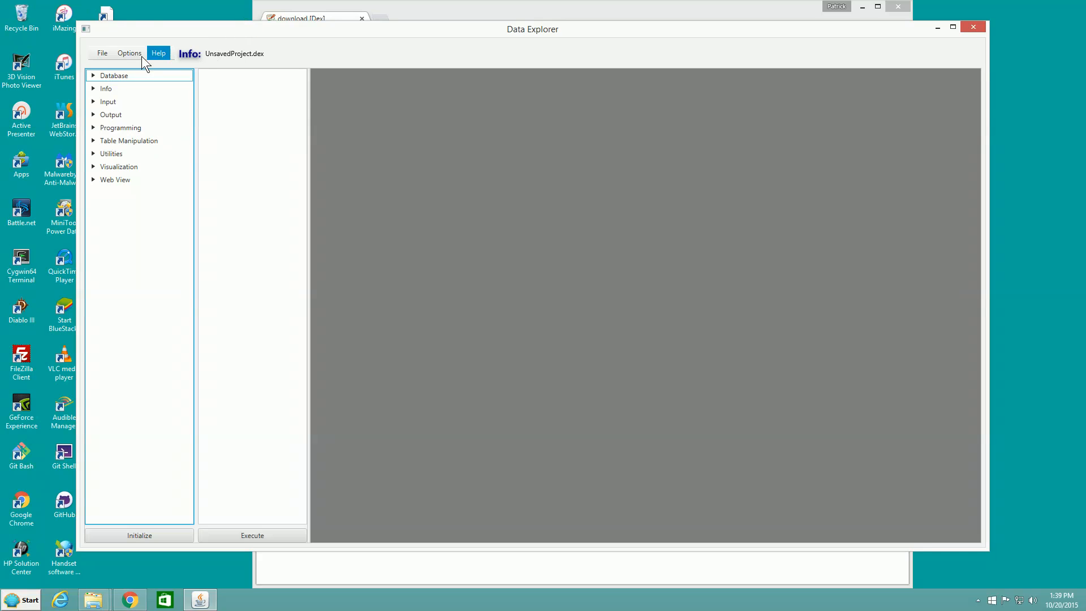
click(100, 57)
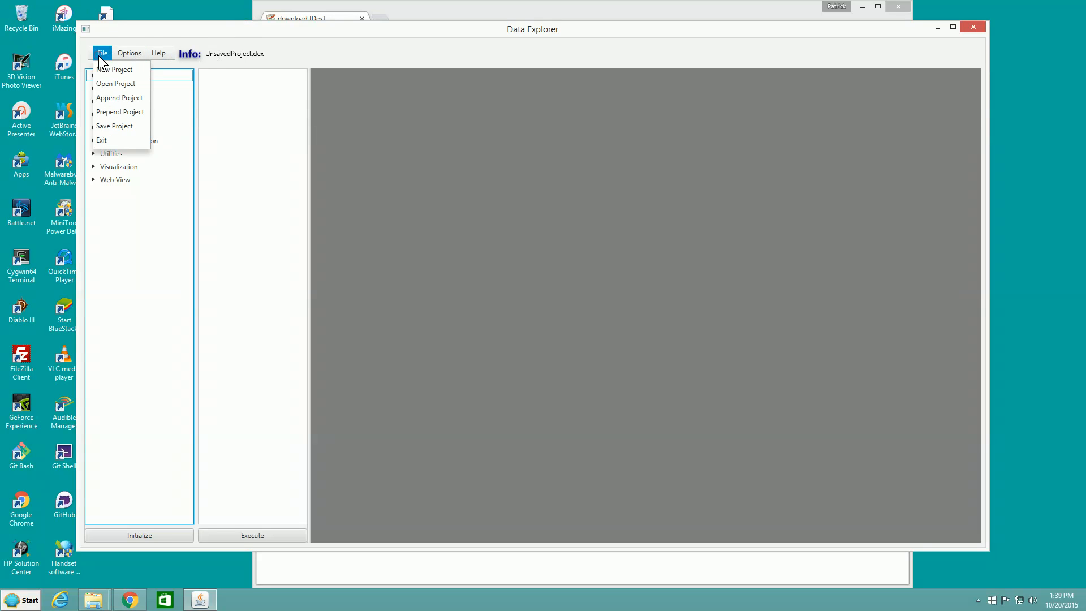
click(110, 142)
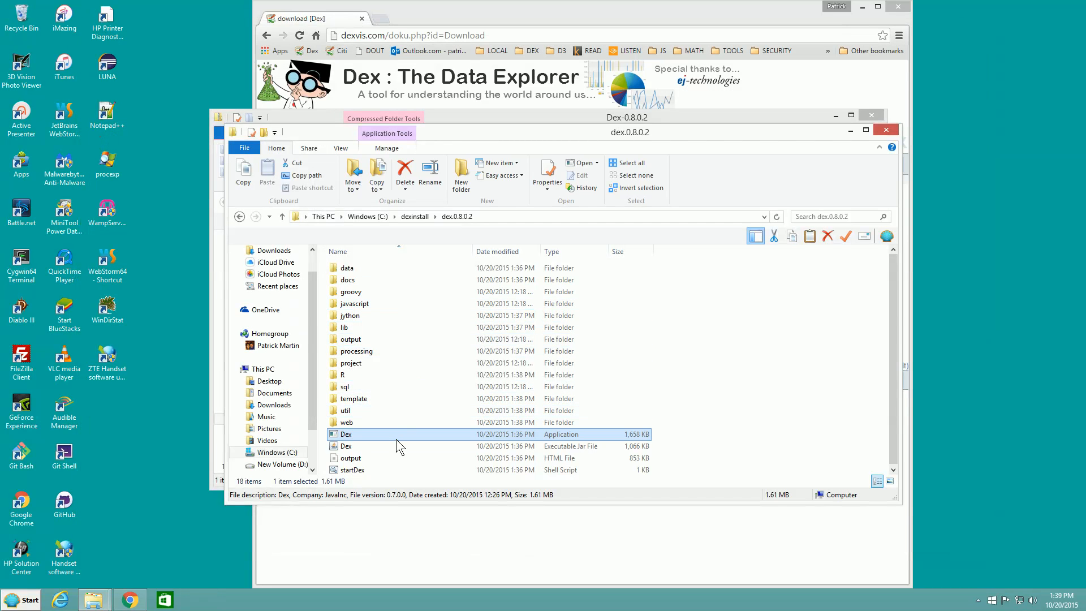
Launch Data Explorer from the Dex executable jar file in the dex.0.8.0.2 folder, and close it again.
click(394, 446)
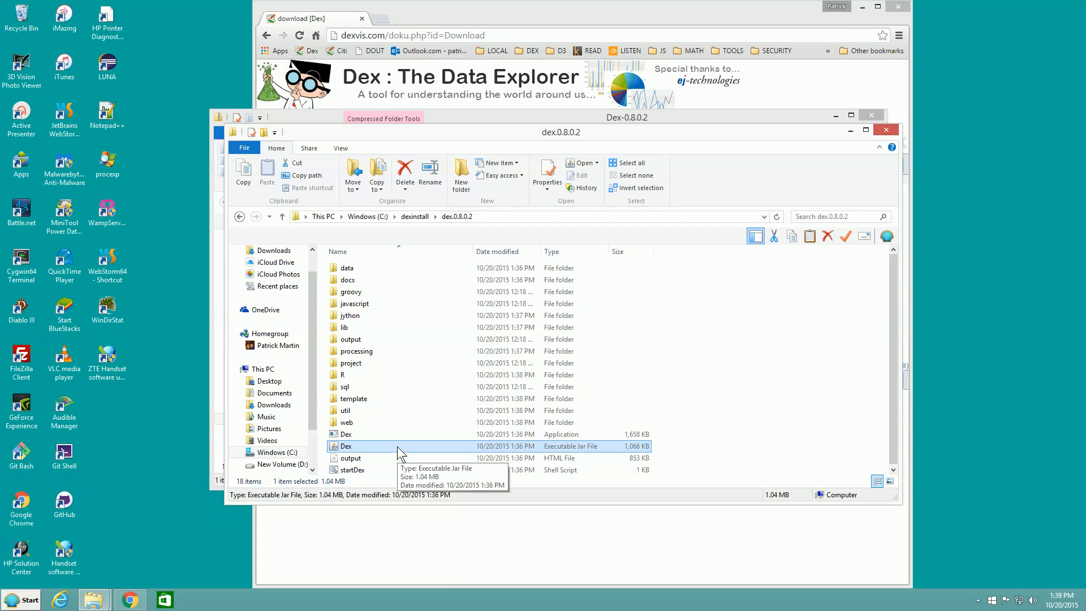
double_click(389, 447)
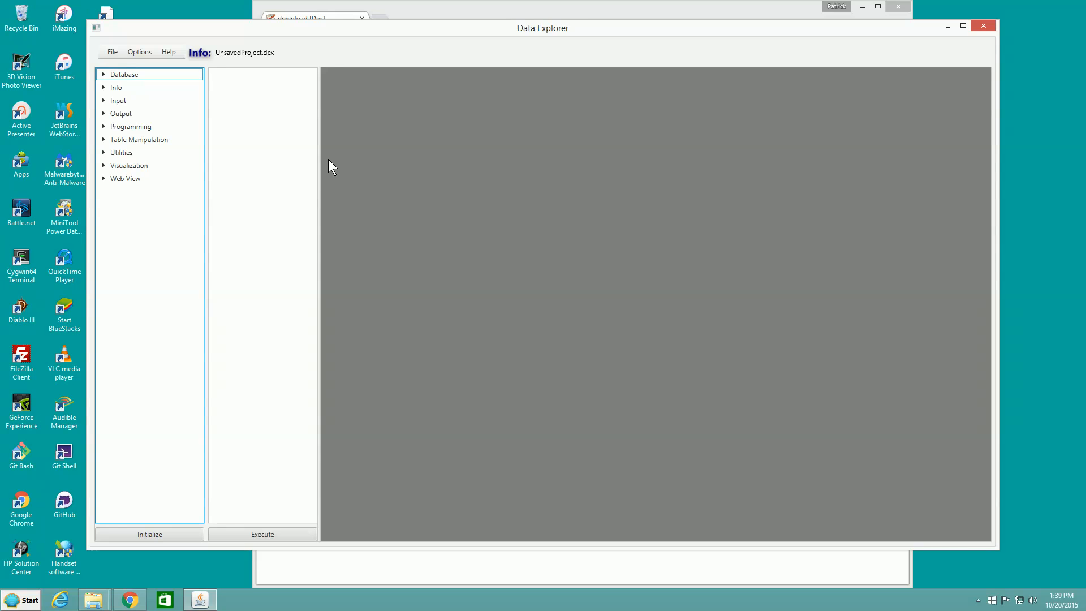
click(979, 25)
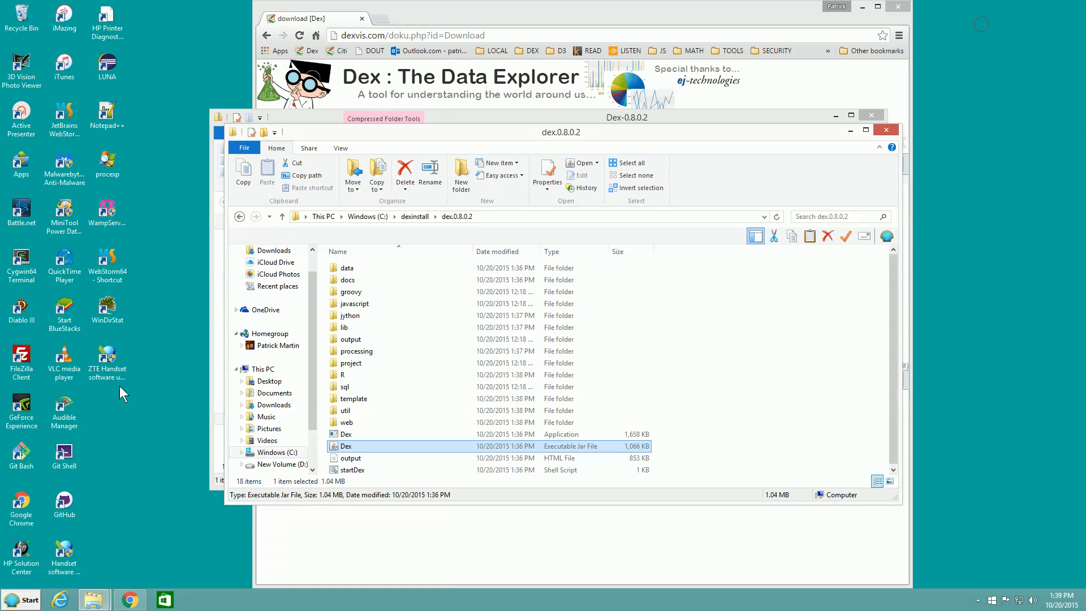
Open a Windows command prompt with cmd and move its window over the file listing.
click(30, 603)
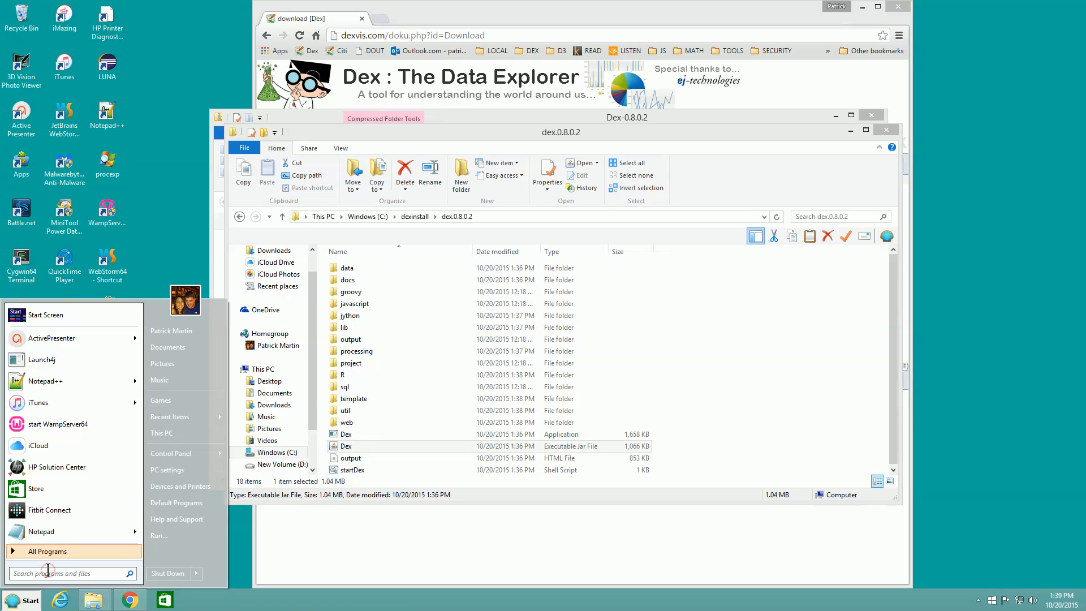
text(cmd)
key(Return)
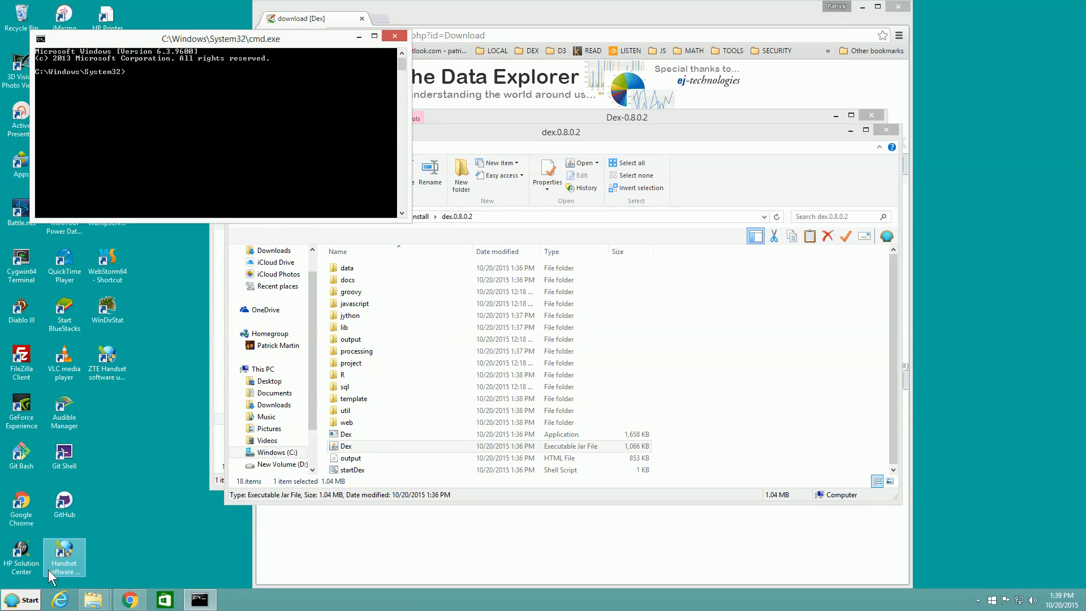
drag(296, 45, 454, 279)
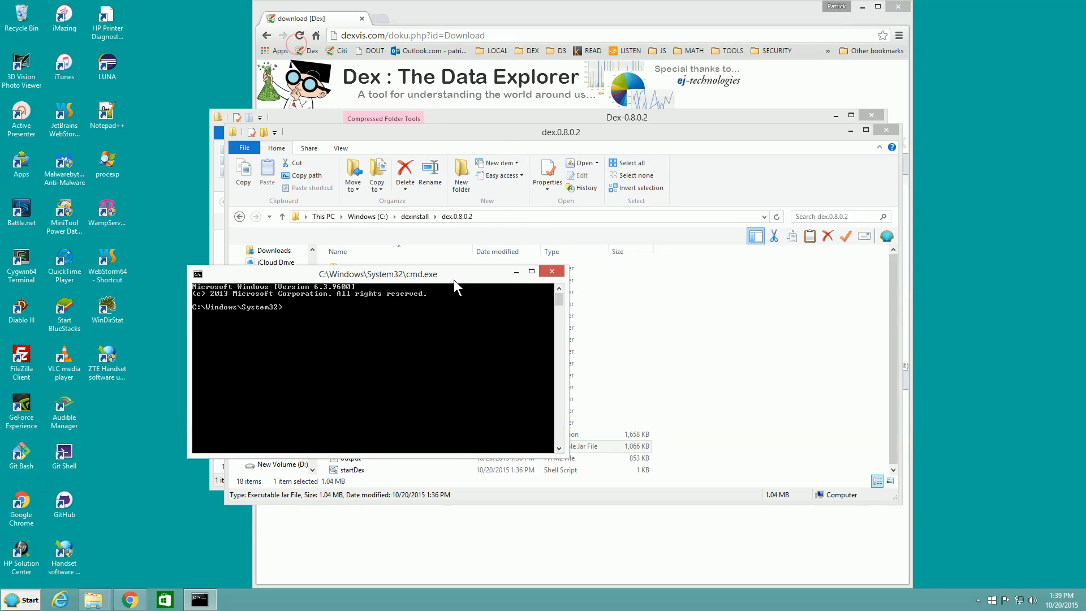
Go up to the C: root, change into the dexinstall directory, and list its contents with dir.
text(cd ..)
key(Return)
text(cd ..)
key(Return)
text(cd dex)
key(Tab)
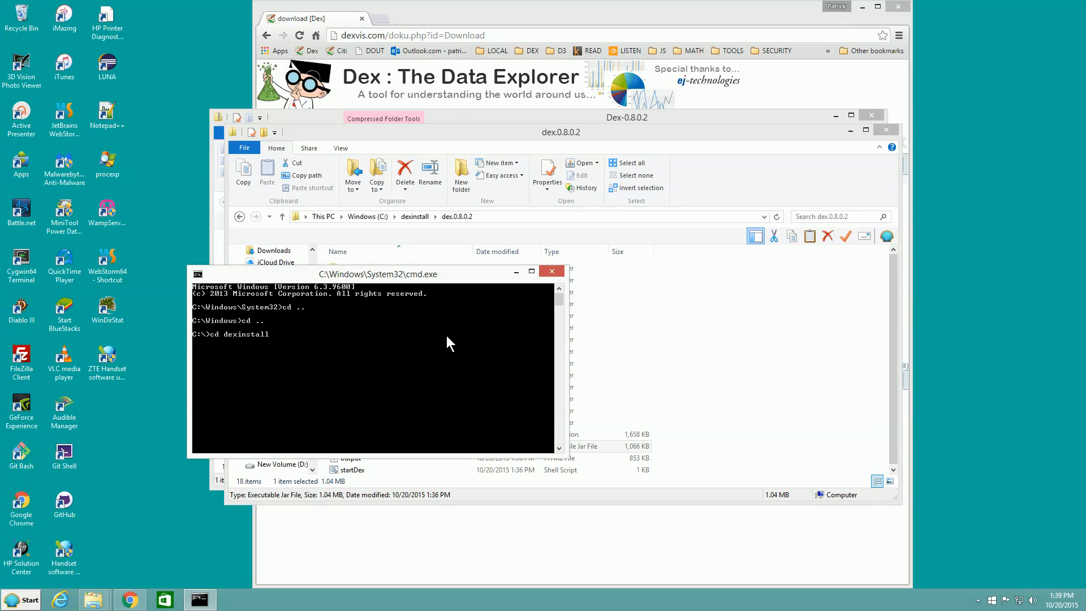
key(Return)
text(dir)
key(Return)
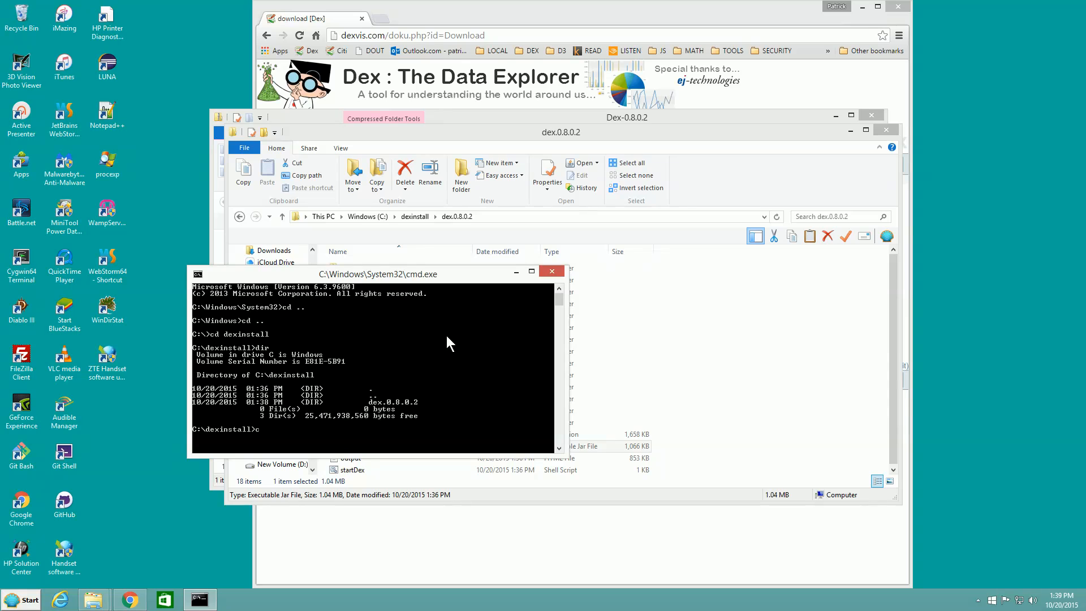
Change into the dex.0.8.0.2 directory and list its contents with dir.
text(cd dex)
key(Tab)
key(Return)
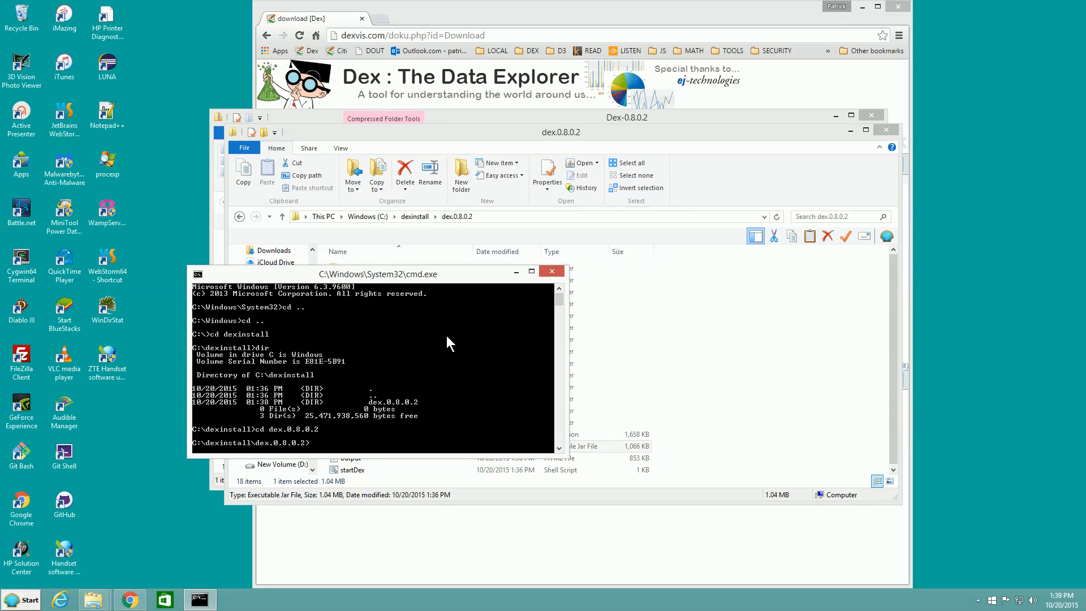
text(d)
text(ir)
key(Return)
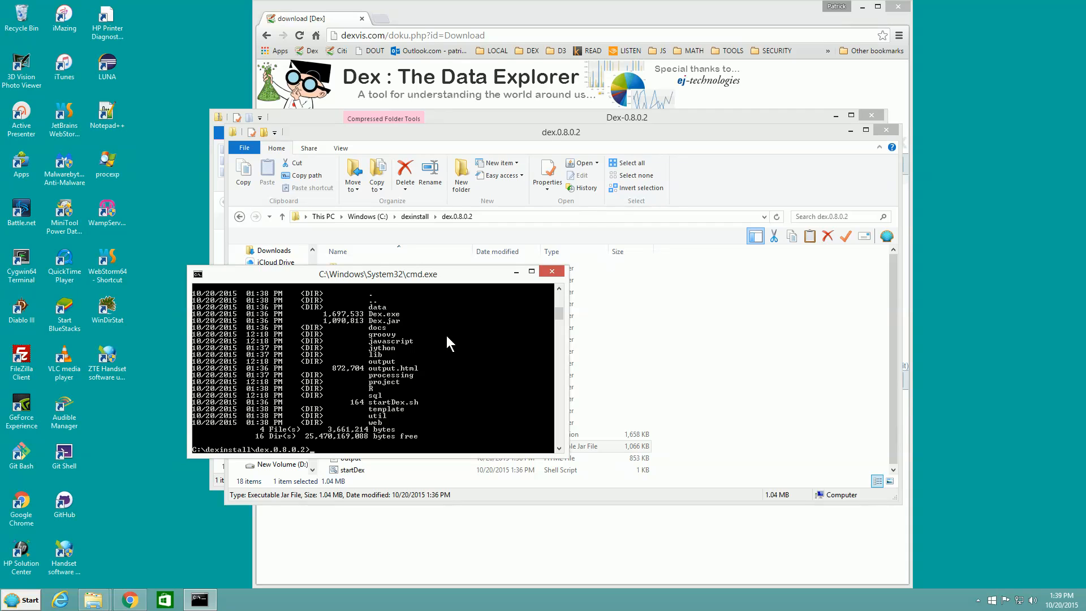
Launch Dex from the command prompt with java -jar Dex.jar.
text(java -jar Dex.jar)
key(Return)
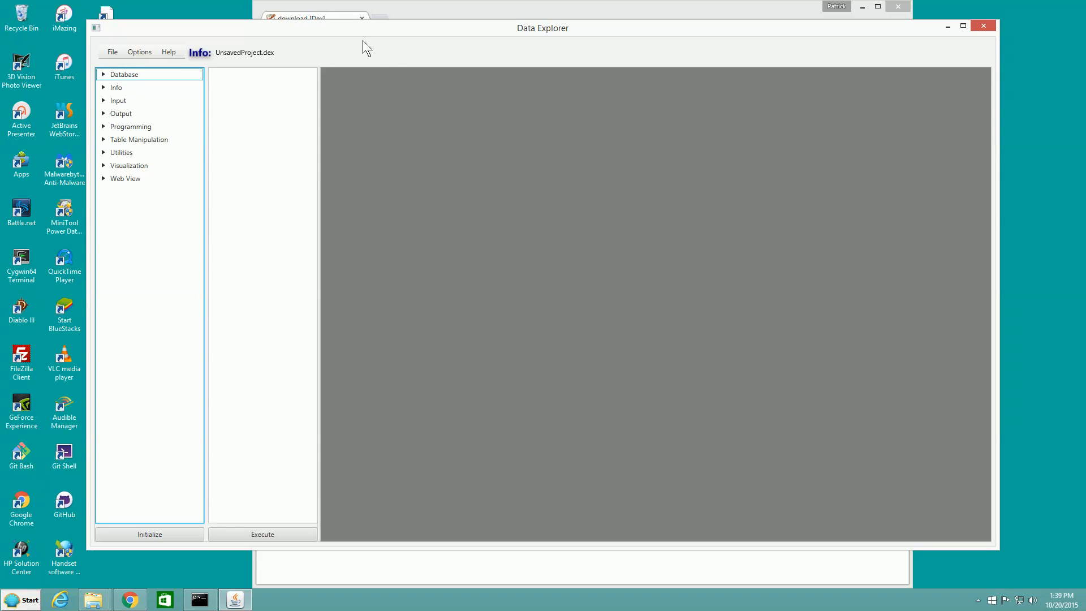
Bring the command prompt output into view, minimize it, and move the Data Explorer window back fully on screen.
drag(358, 27, 514, 28)
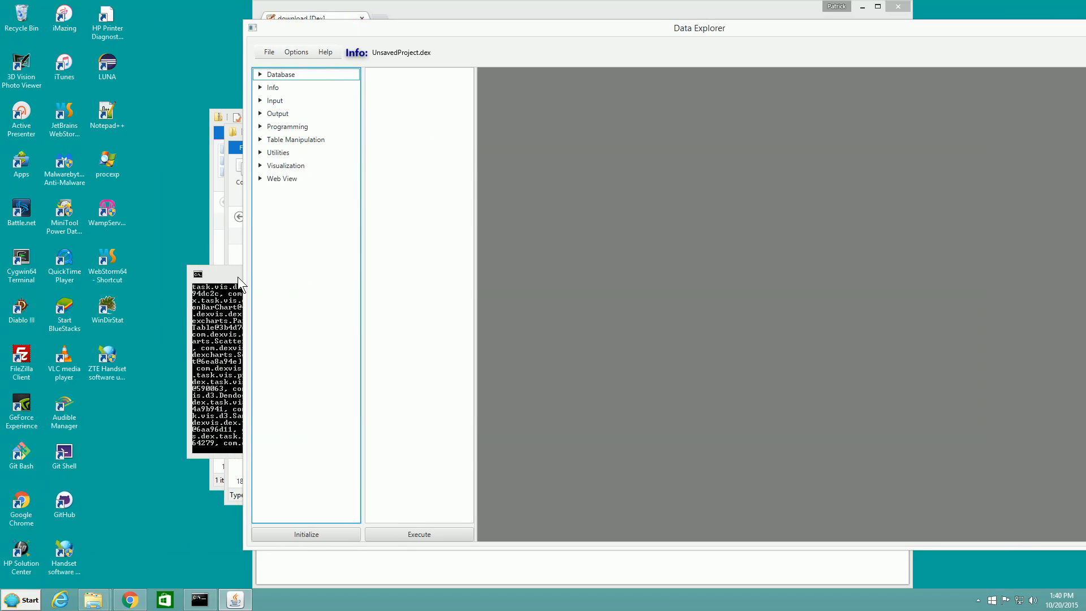
drag(238, 276, 90, 133)
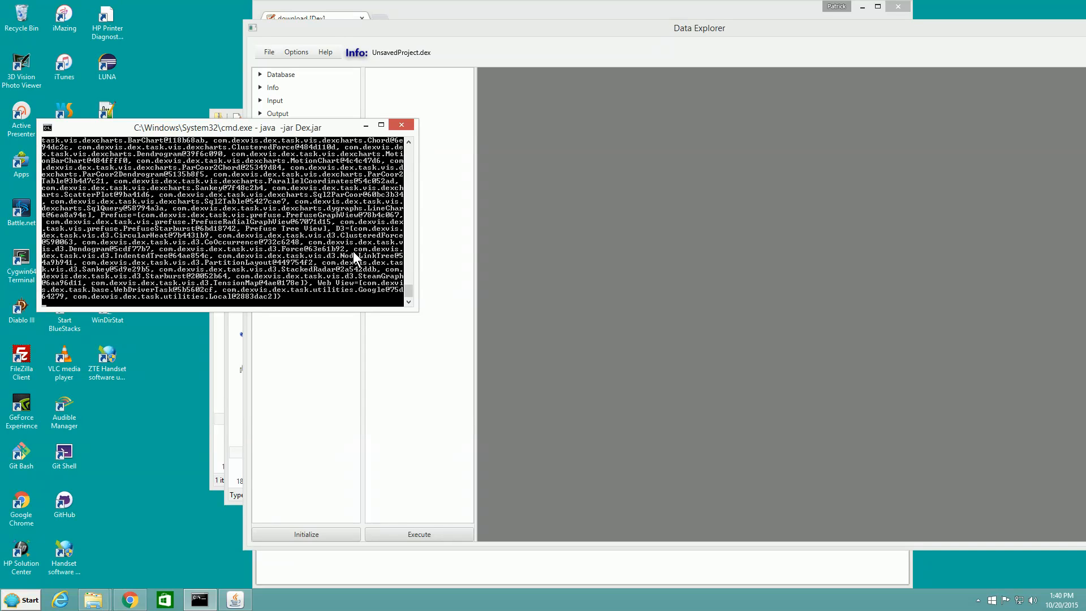
click(366, 126)
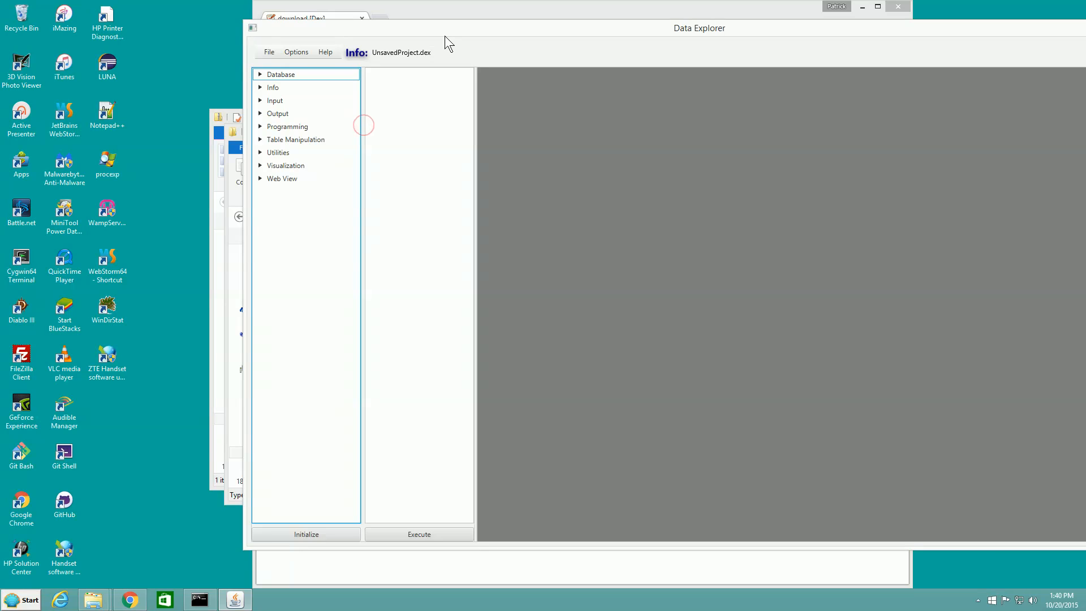
drag(446, 32, 271, 40)
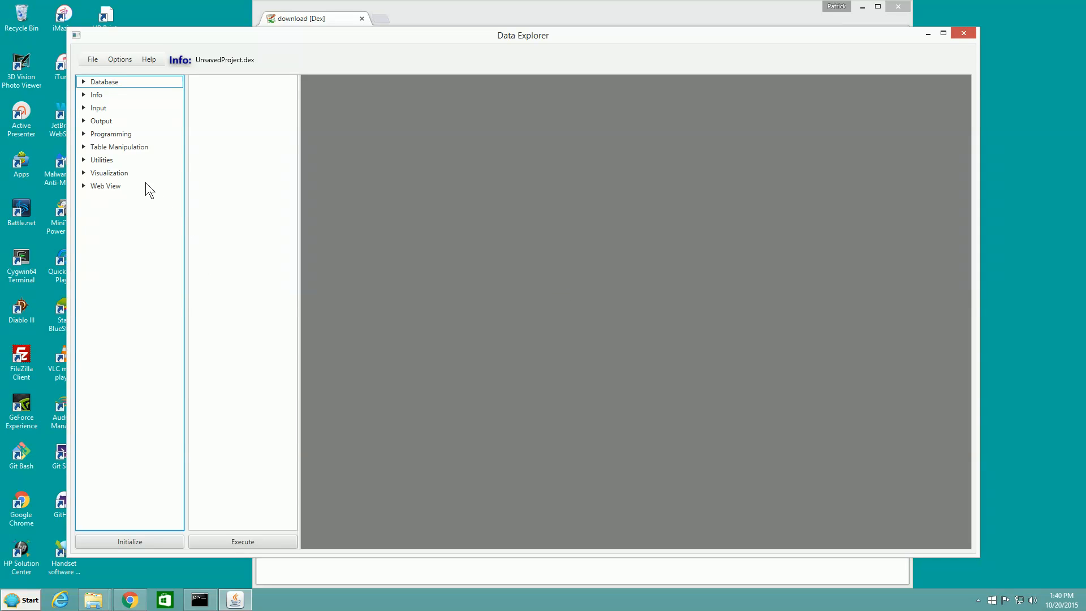
Open the project MotionCharts.dex from the demo folder.
click(92, 61)
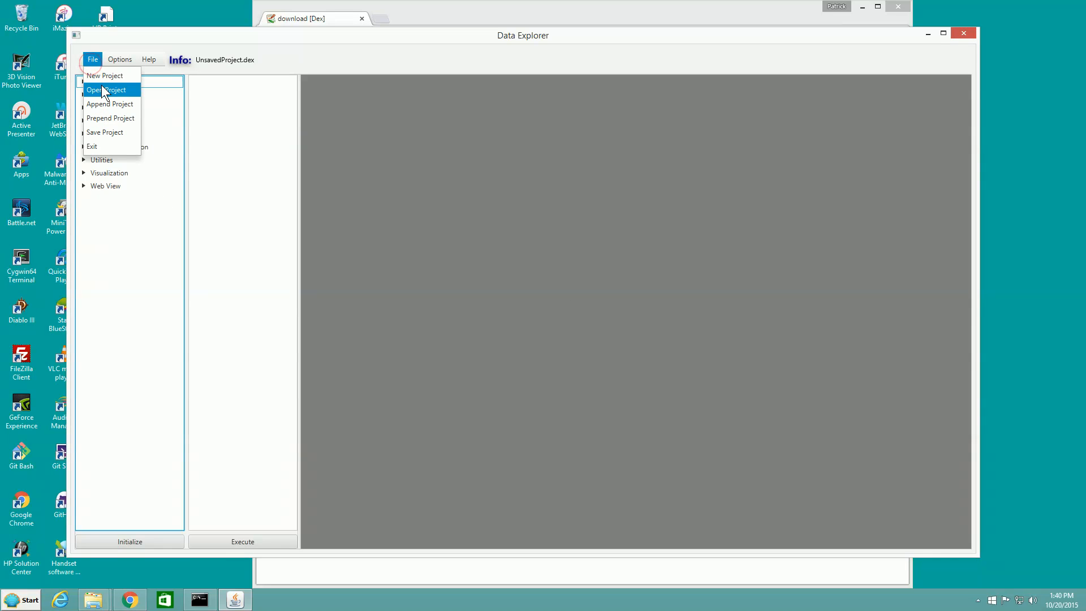
click(103, 90)
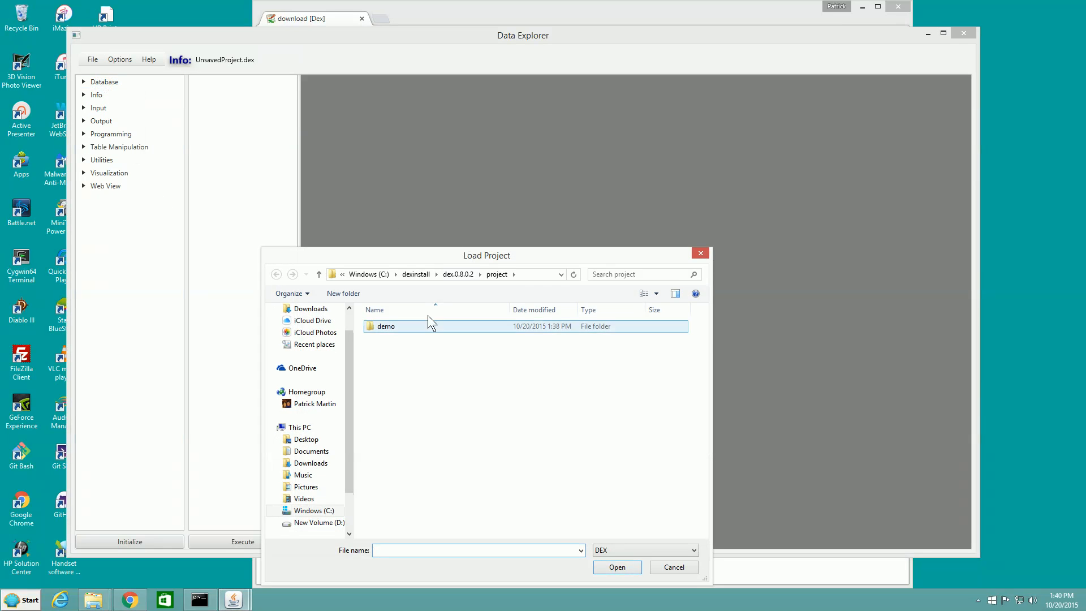
click(392, 328)
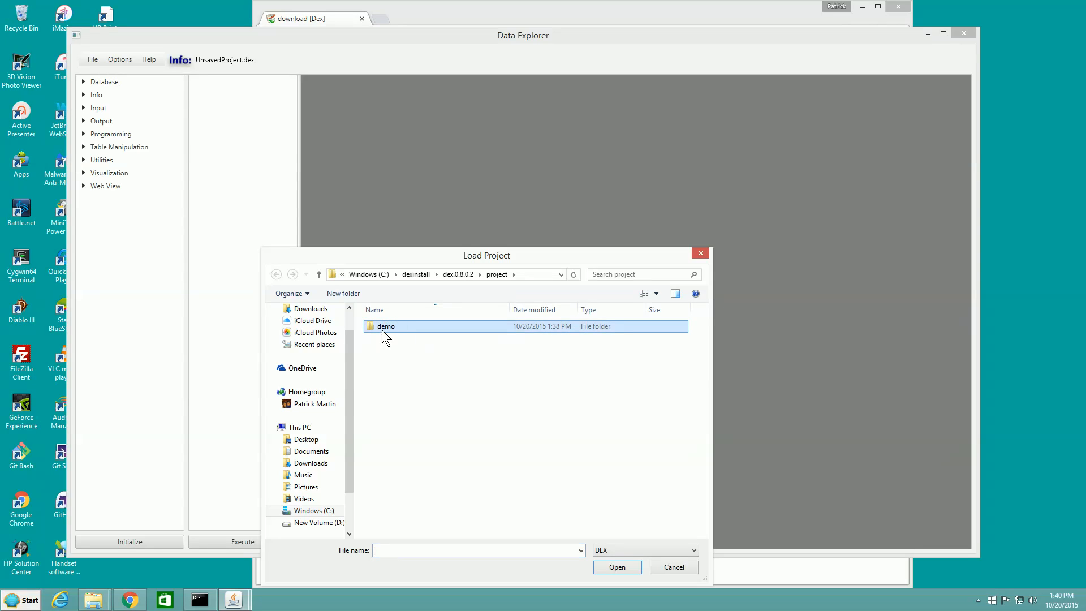
double_click(381, 329)
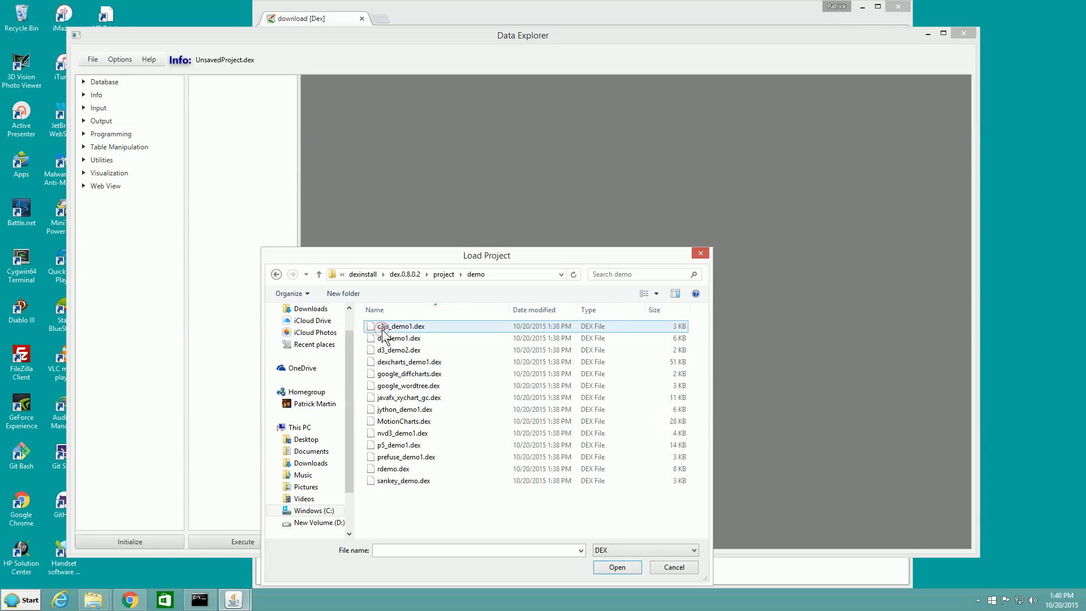
double_click(426, 421)
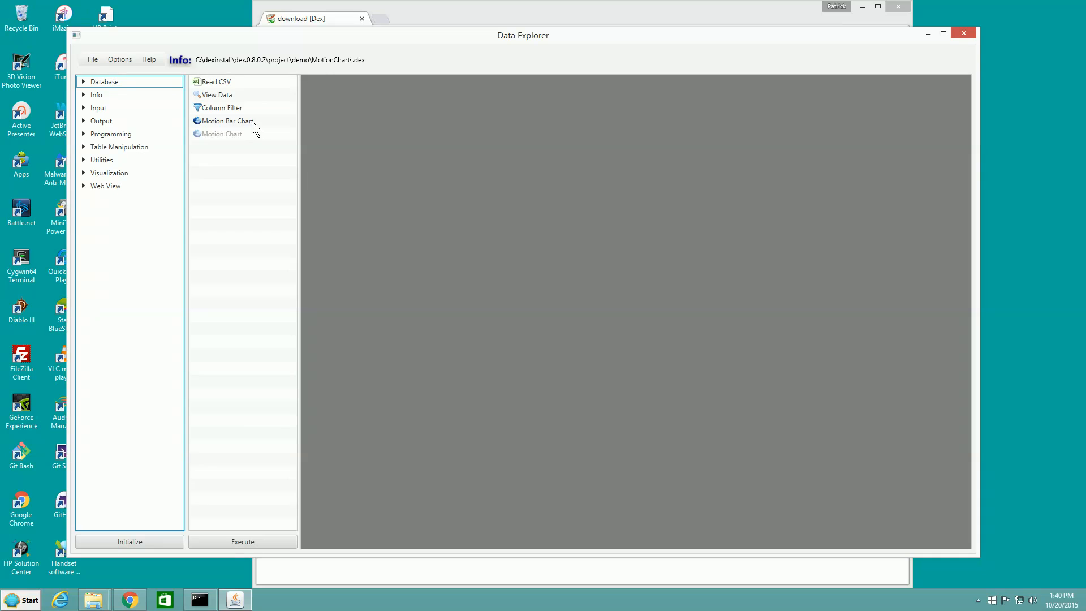
Select the Motion Bar Chart task, execute the project, and dismiss the job execution dialog.
click(252, 121)
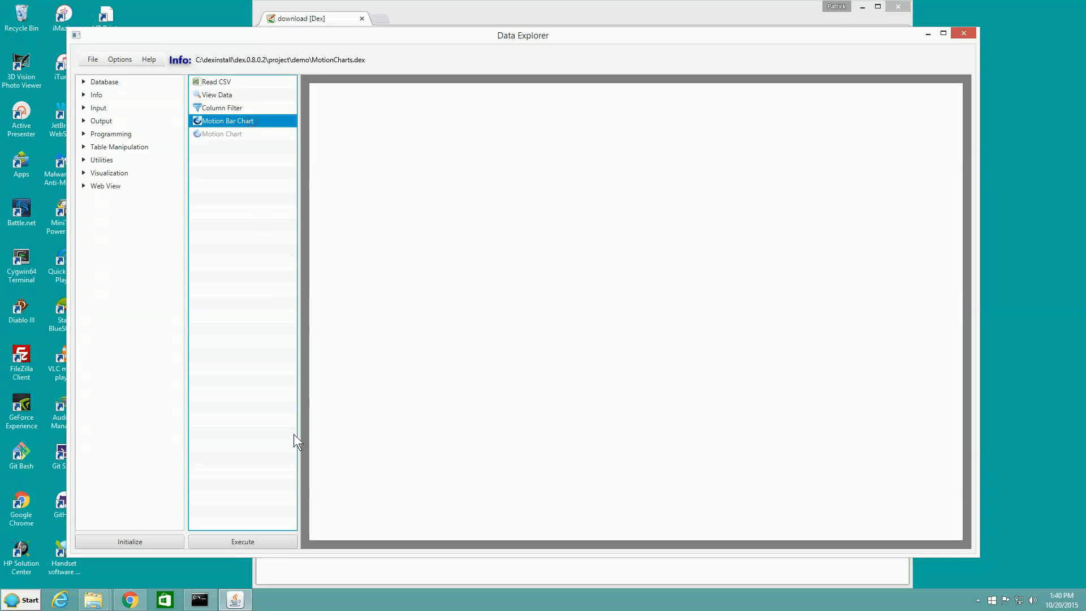
click(283, 540)
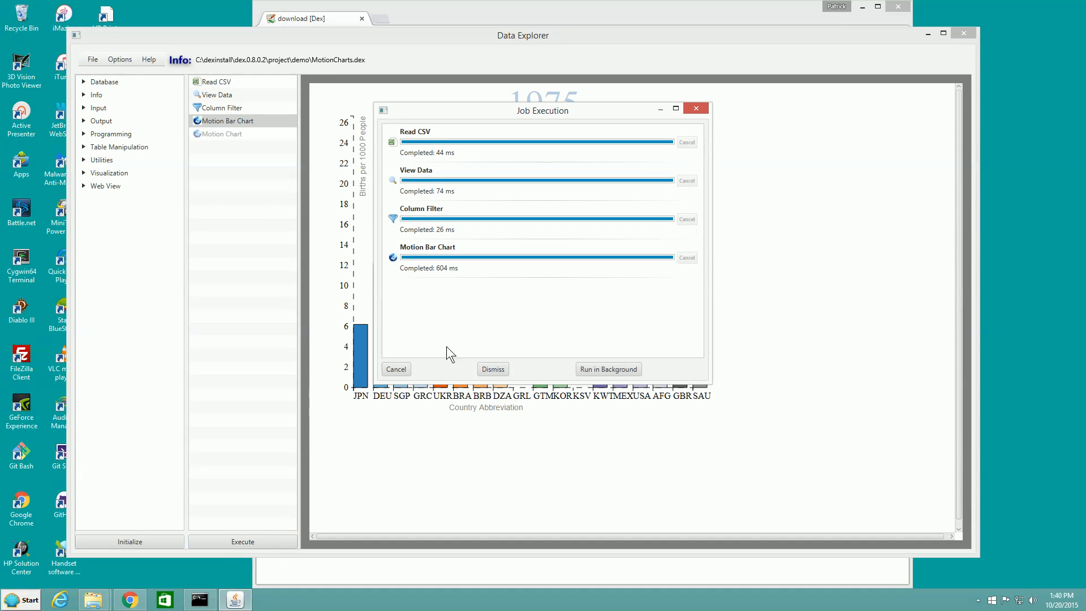
click(491, 367)
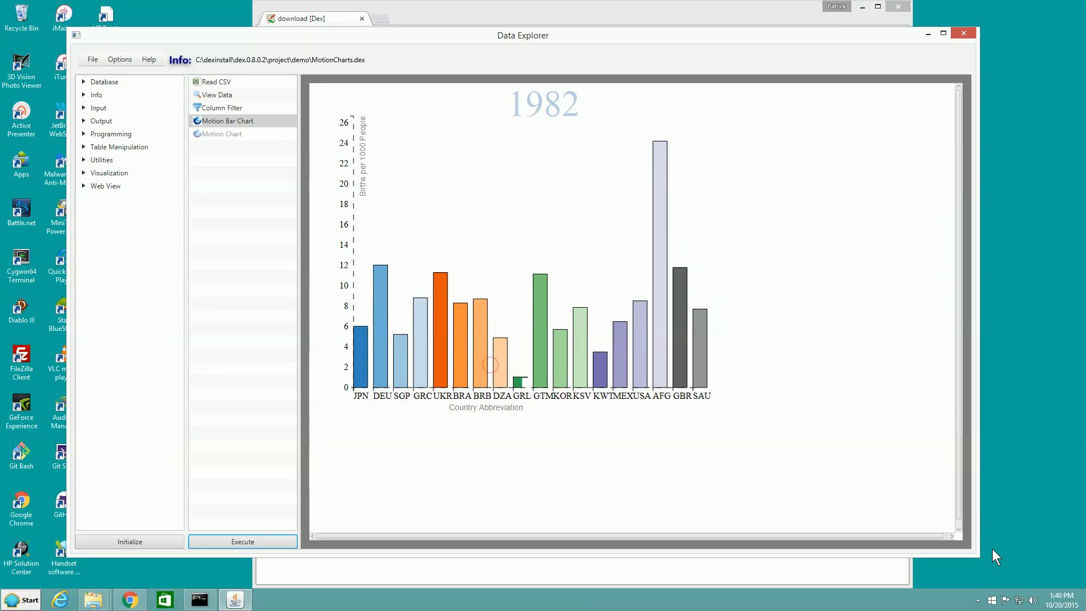
drag(979, 555, 963, 548)
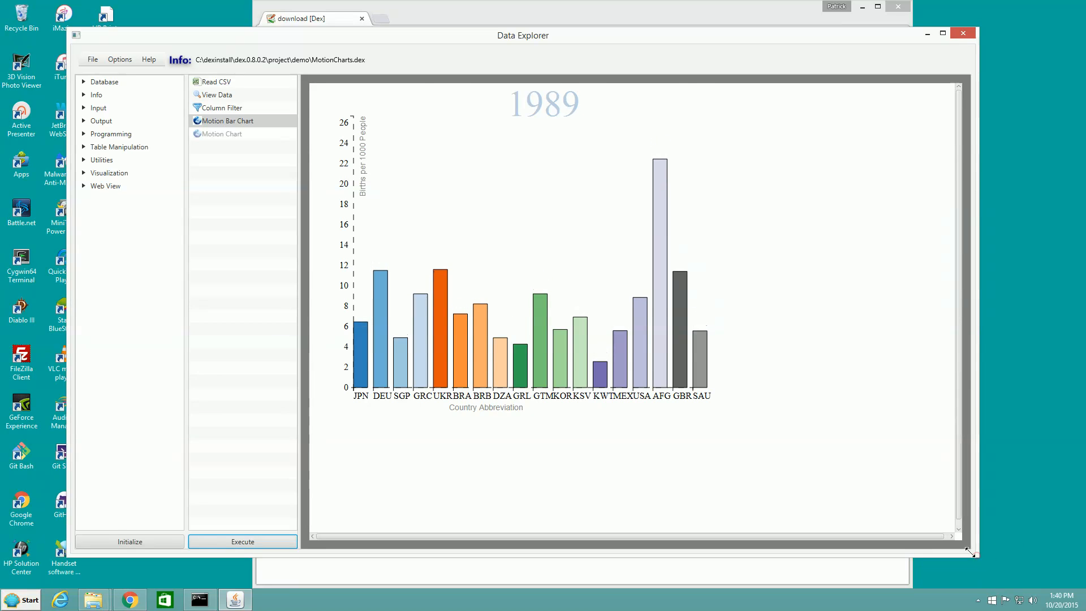